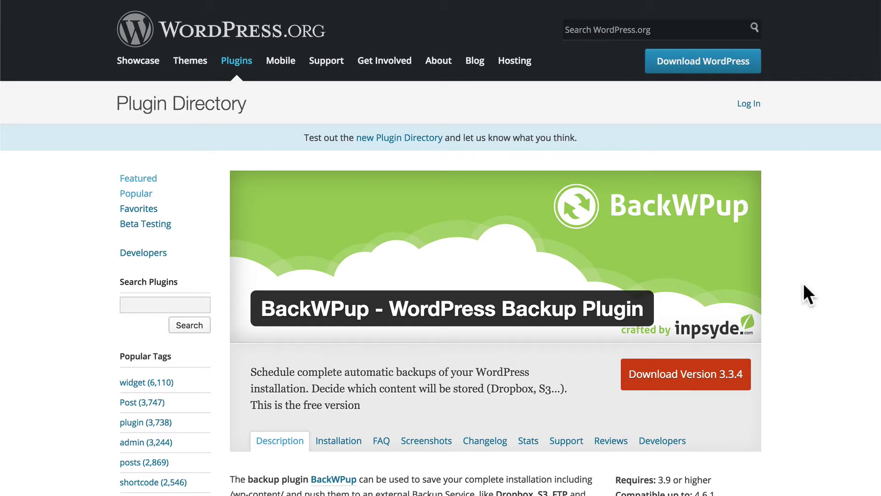
# Search Plugins > Add New for 'backwpup', then install and activate the BackWPup plugin
pyautogui.scroll(-4, 803, 284)
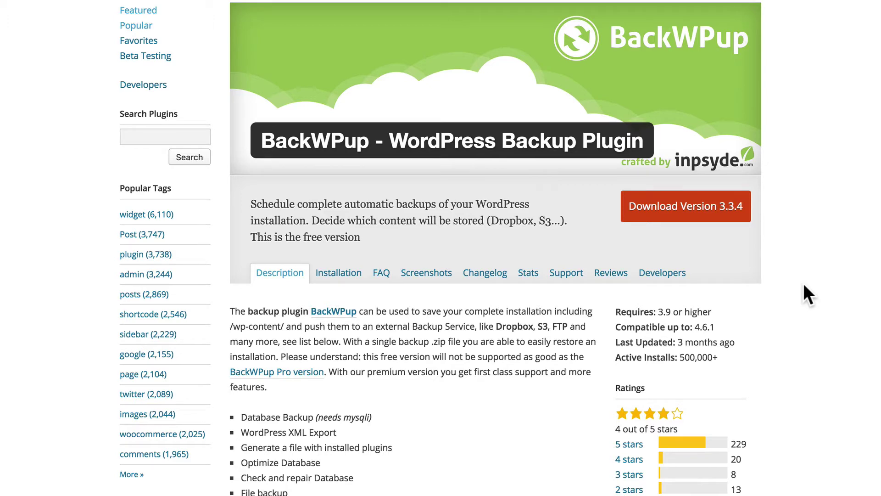
pyautogui.scroll(-7, 804, 284)
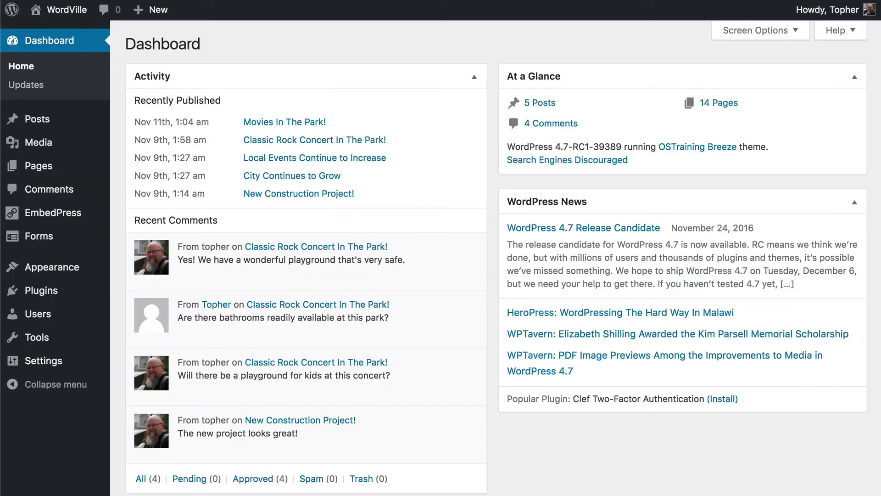
pyautogui.moveTo(62, 293)
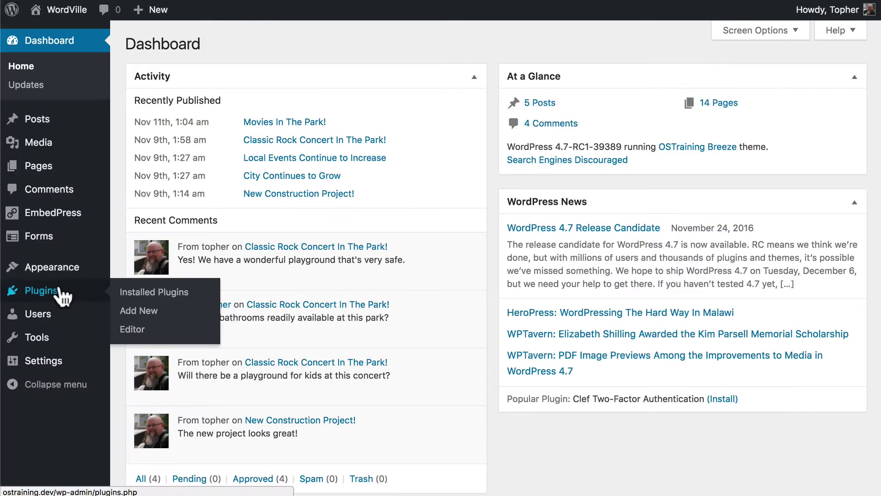
pyautogui.click(134, 314)
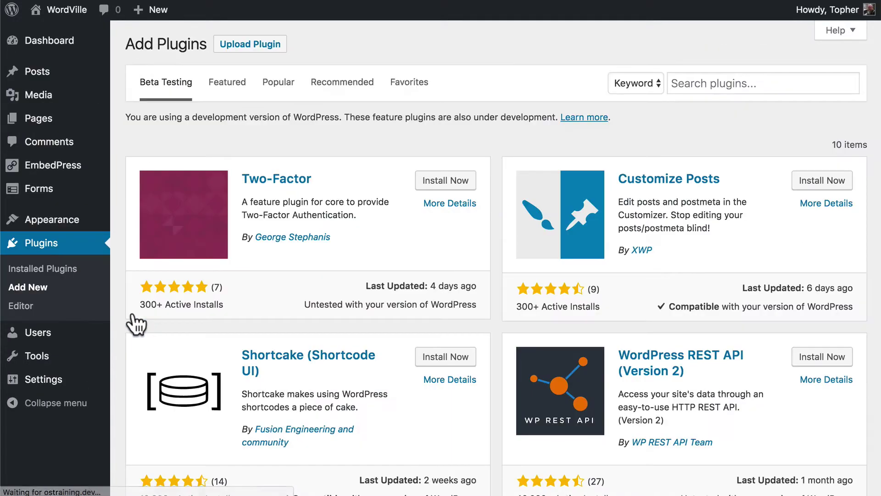
pyautogui.click(714, 82)
pyautogui.write('backwpup')
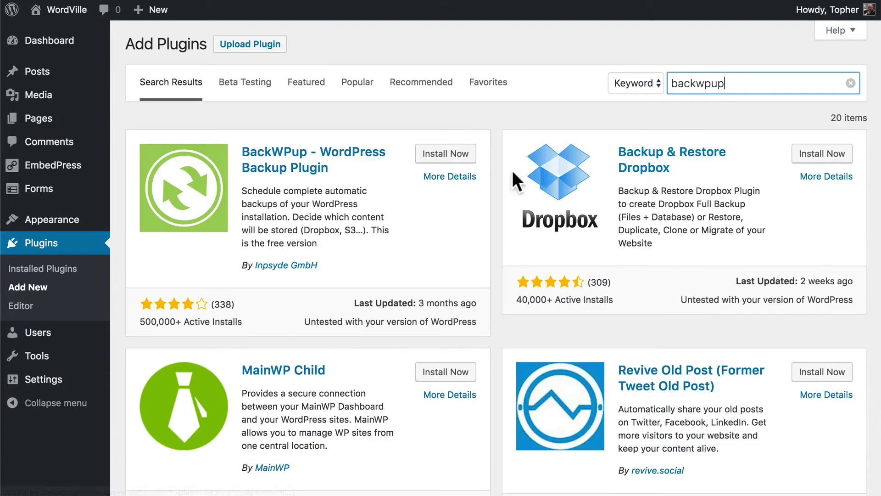
pyautogui.click(443, 157)
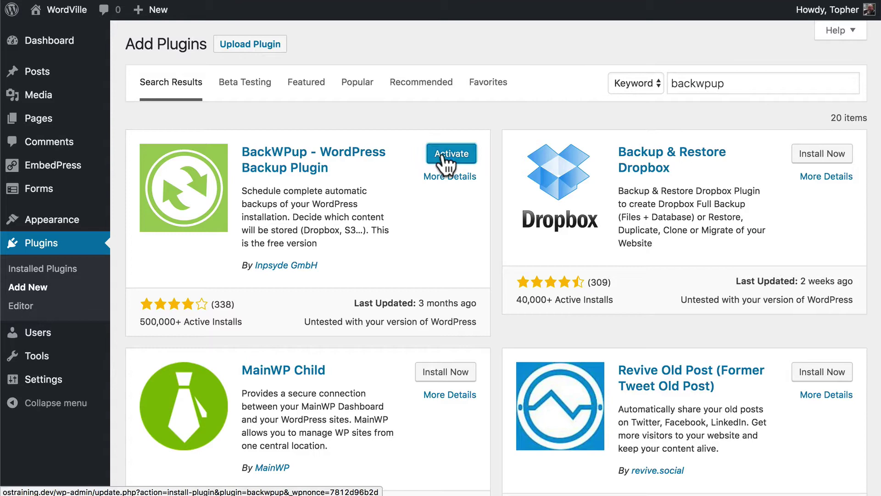
pyautogui.click(442, 156)
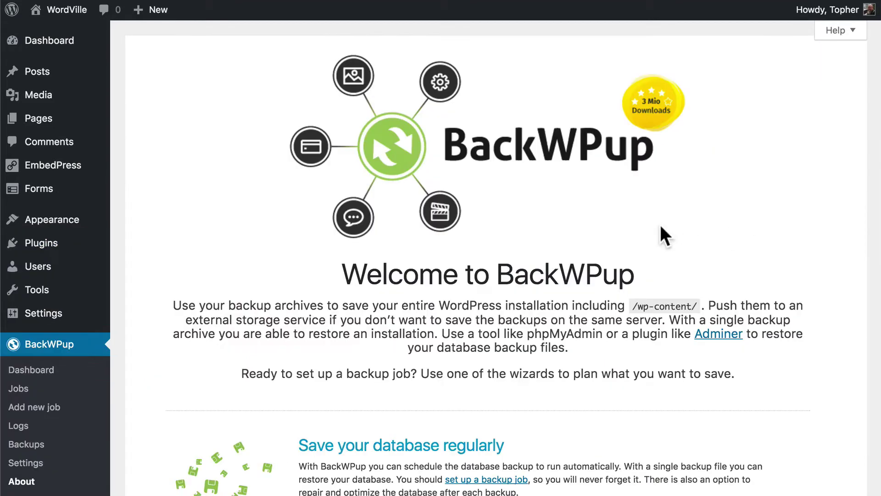
# Scroll through the BackWPup welcome page and go to the empty BackWPup Jobs list
pyautogui.scroll(-8, 648, 385)
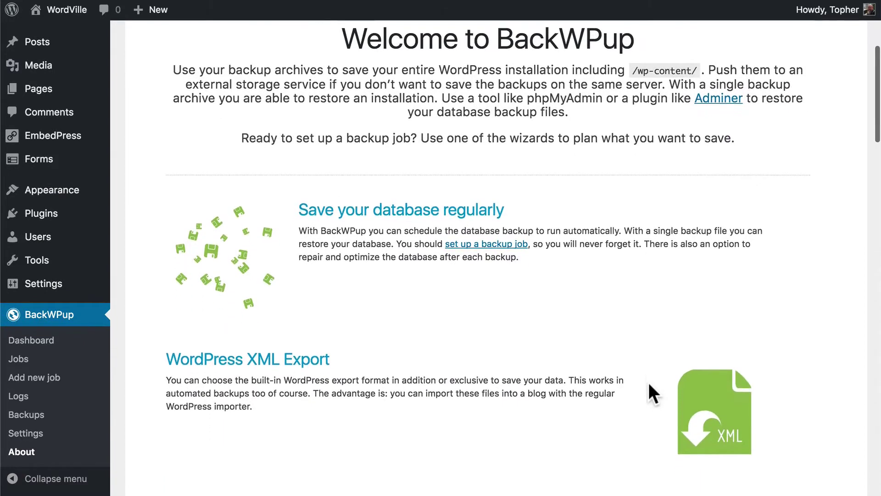
pyautogui.scroll(-10, 648, 390)
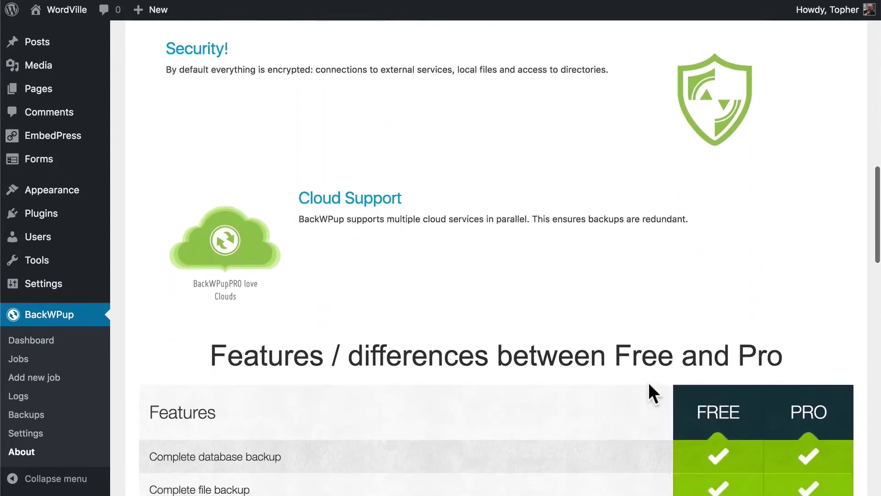
pyautogui.scroll(-2, 648, 386)
pyautogui.scroll(-3, 461, 165)
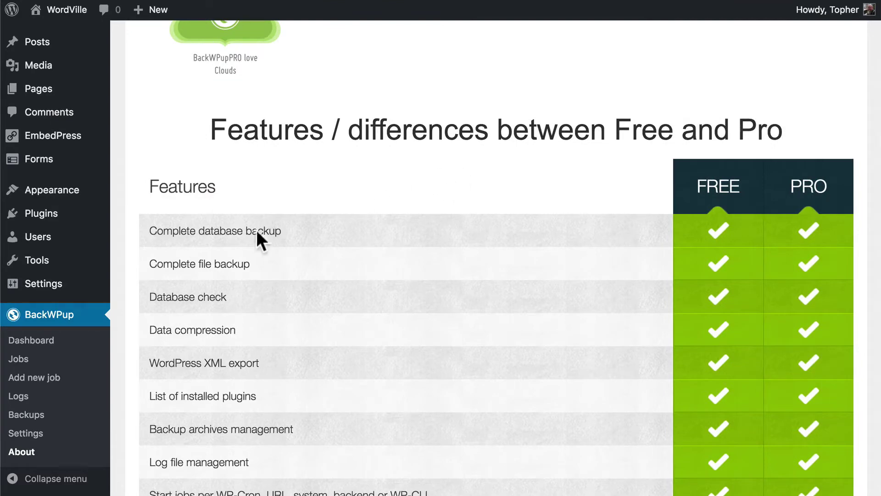
pyautogui.click(18, 359)
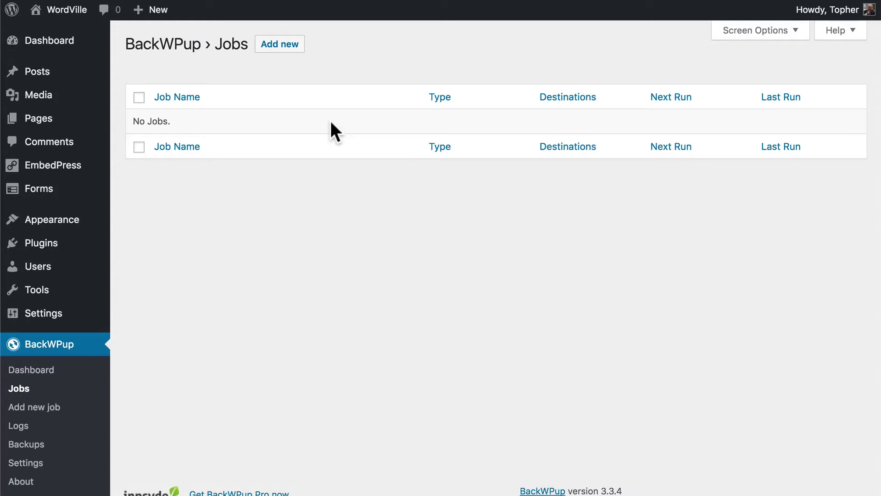
# Add a new BackWPup job and replace its default name with 'Nightly Backup'
pyautogui.click(278, 47)
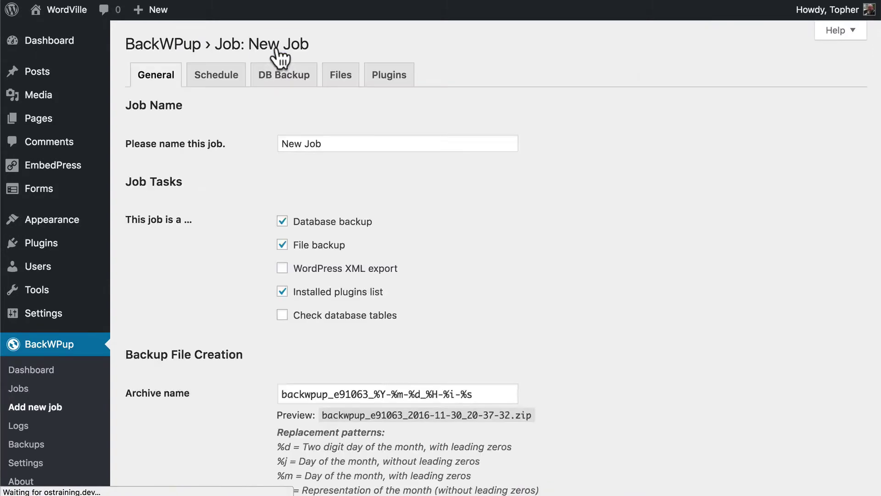
pyautogui.click(375, 144)
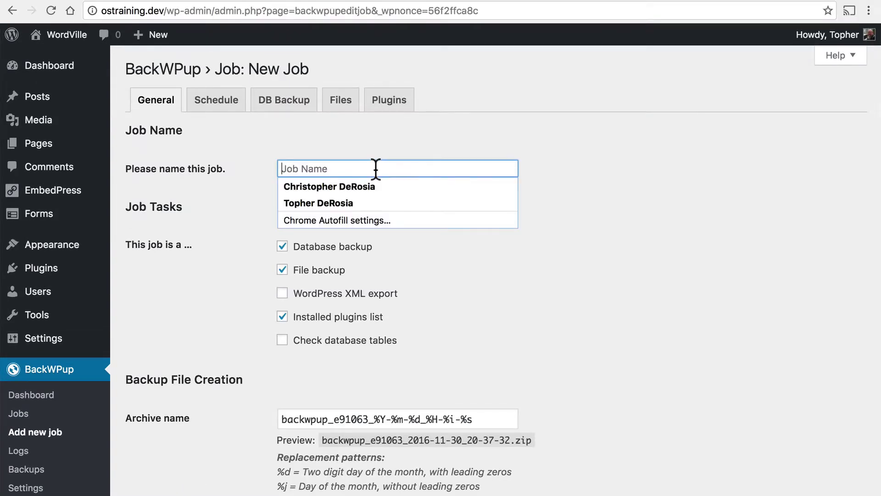
pyautogui.write('Nightly ')
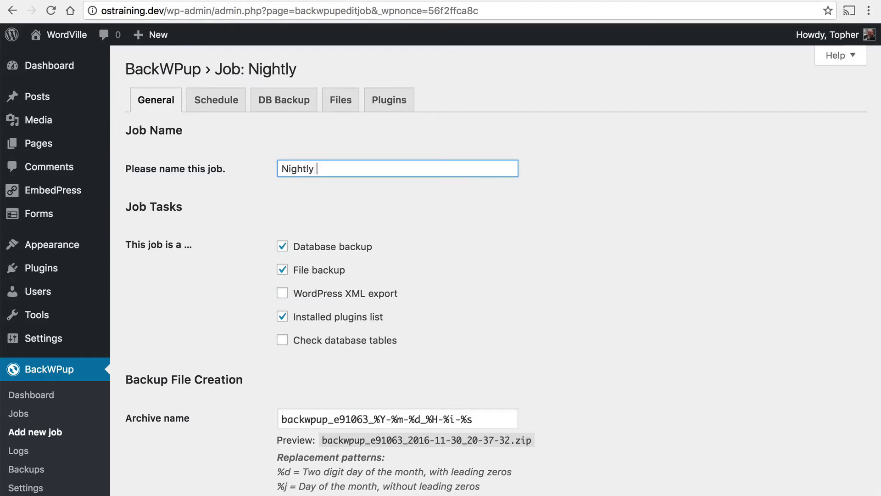
pyautogui.write('Backup')
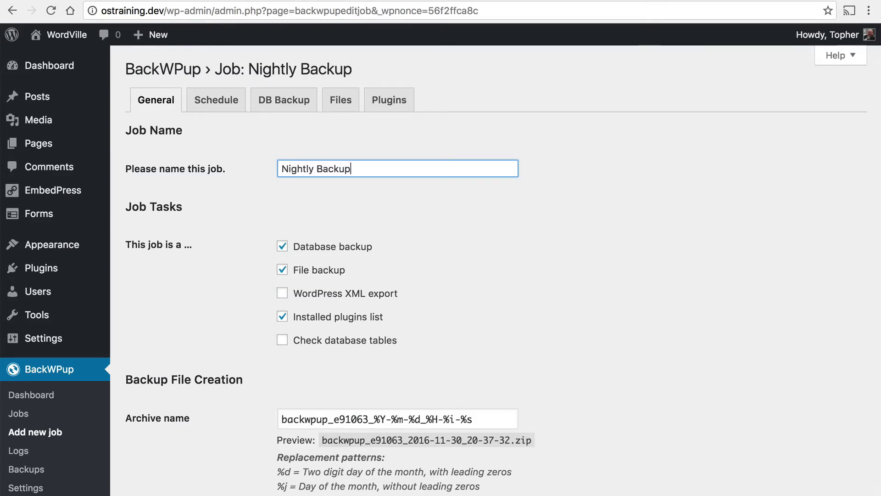
pyautogui.scroll(-3, 400, 244)
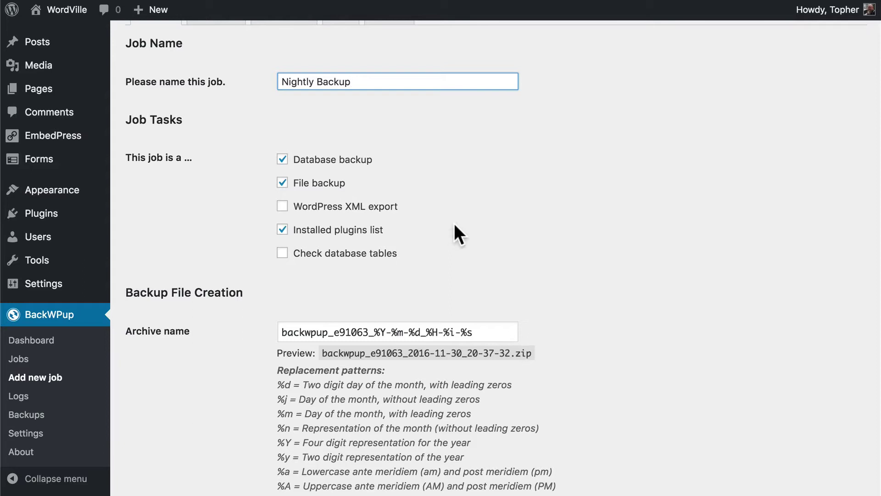
pyautogui.scroll(-5, 463, 223)
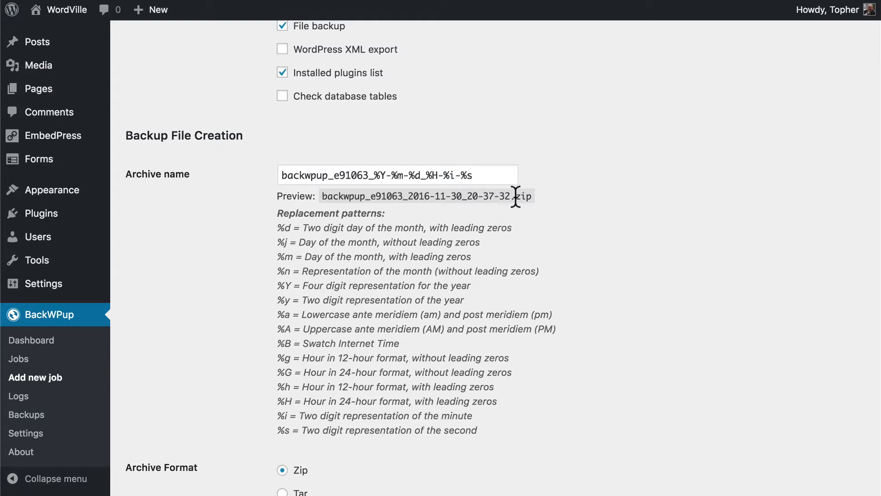
pyautogui.moveTo(515, 196); pyautogui.dragTo(541, 196)
pyautogui.scroll(-5, 541, 195)
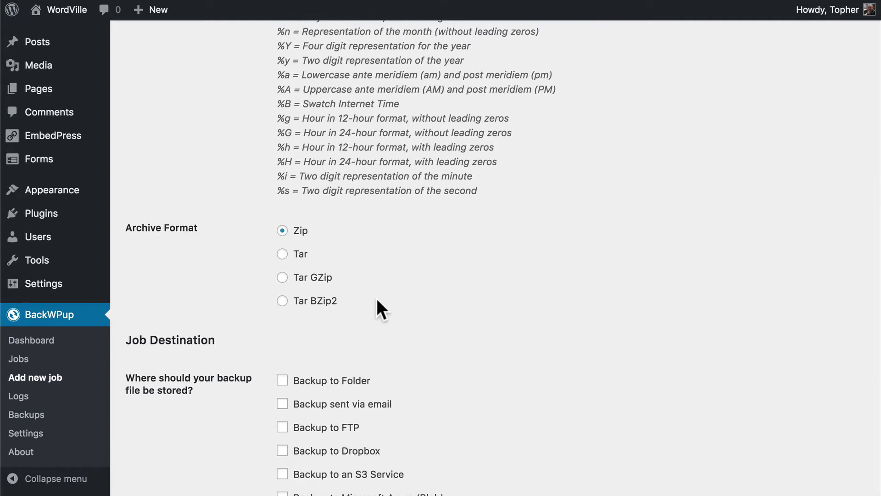
# Tick Backup to Folder as the Nightly Backup job destination
pyautogui.scroll(-5, 377, 301)
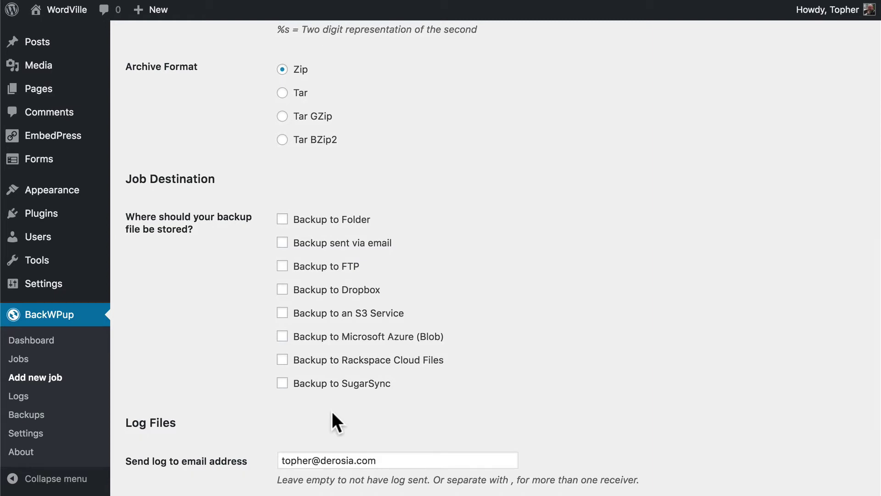
pyautogui.click(282, 218)
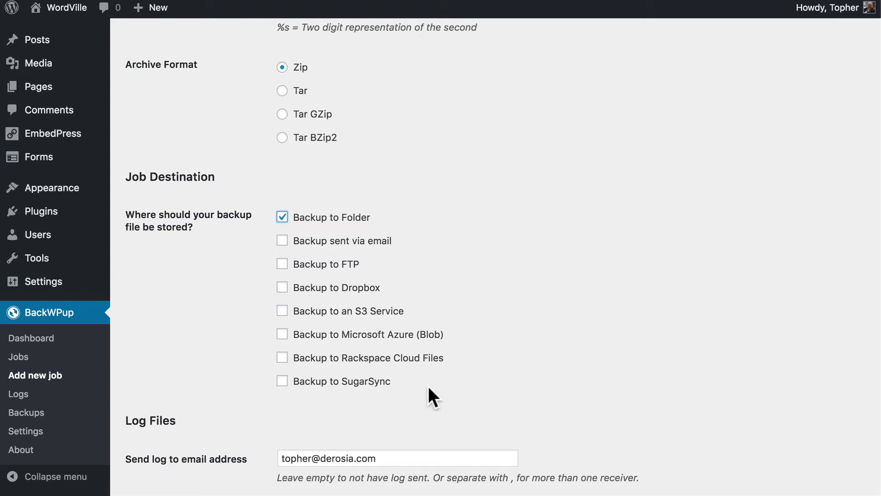
pyautogui.scroll(-4, 569, 280)
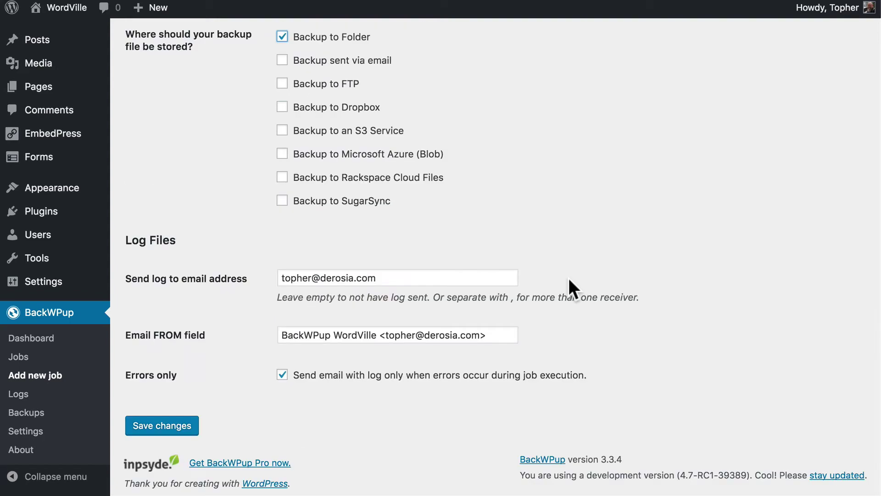
# Save the general settings and set the job to start with WordPress cron, daily at 3:00
pyautogui.click(165, 431)
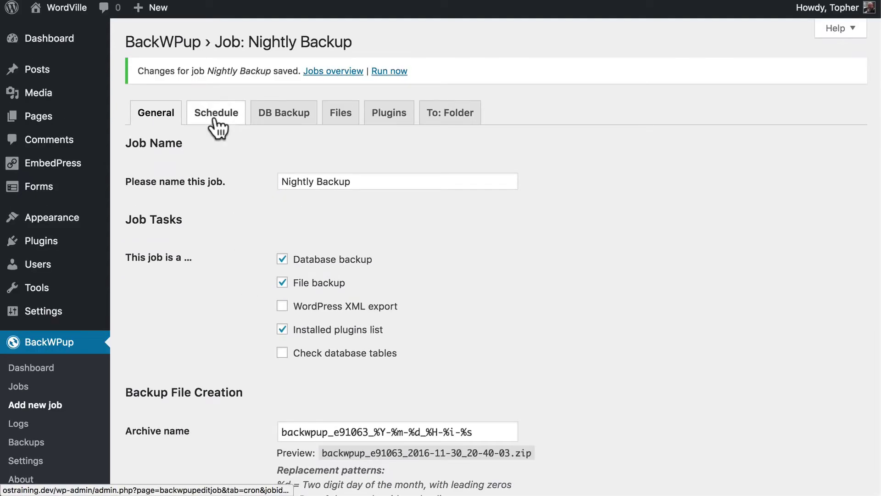
pyautogui.click(215, 120)
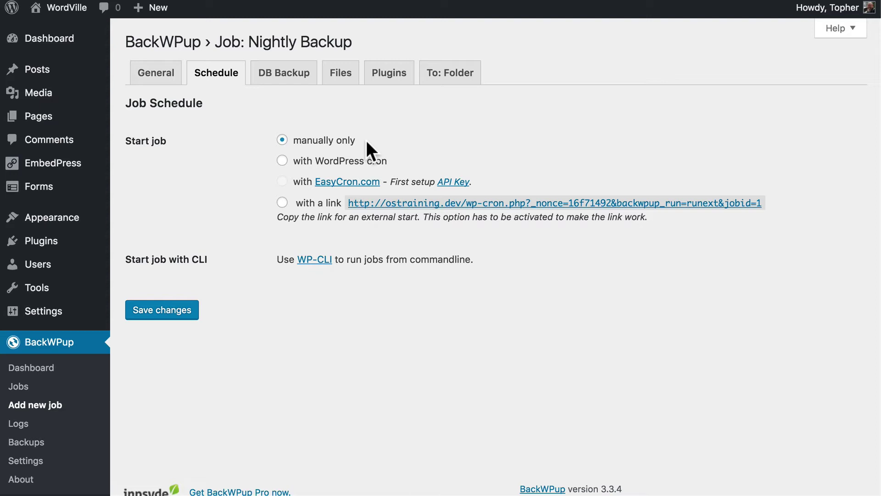
pyautogui.click(366, 164)
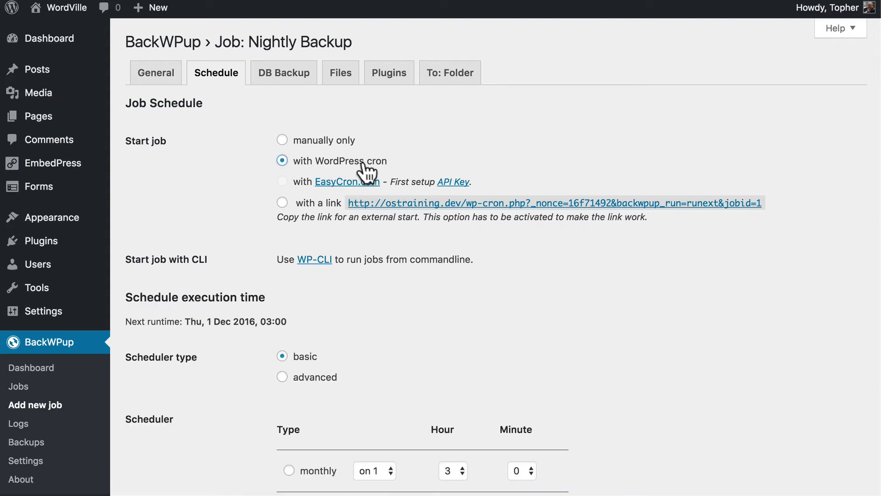
pyautogui.scroll(-5, 409, 327)
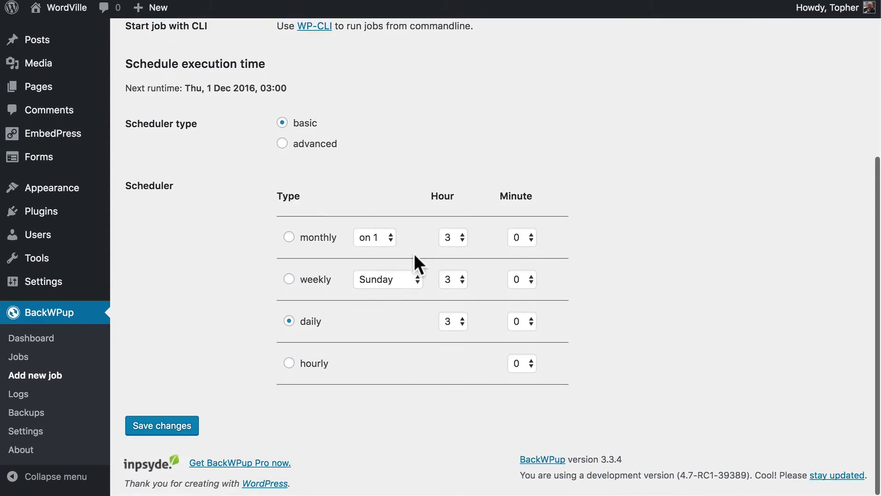
pyautogui.scroll(5, 431, 215)
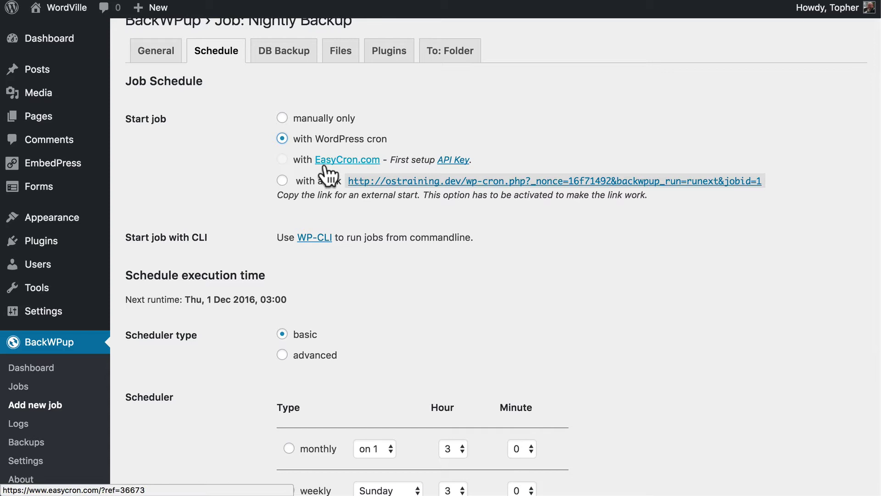
pyautogui.click(282, 181)
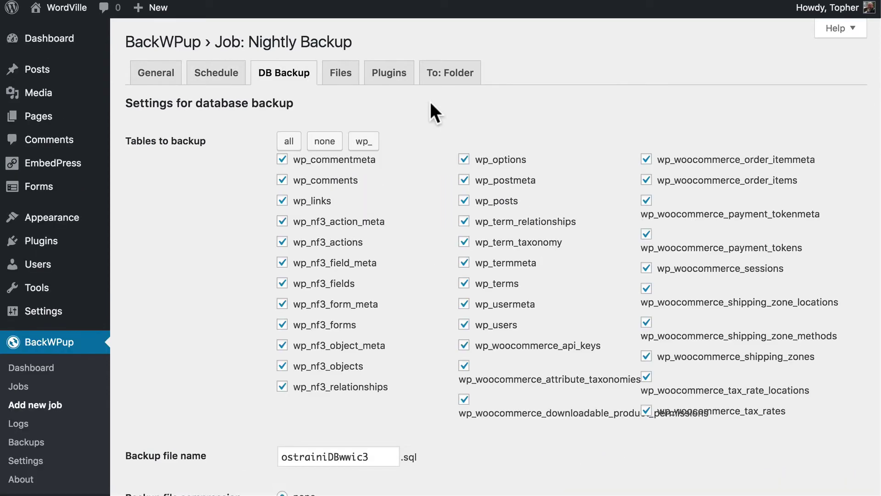
# Keep all database tables selected, choose GZip compression, and save the DB Backup settings
pyautogui.scroll(-2, 430, 101)
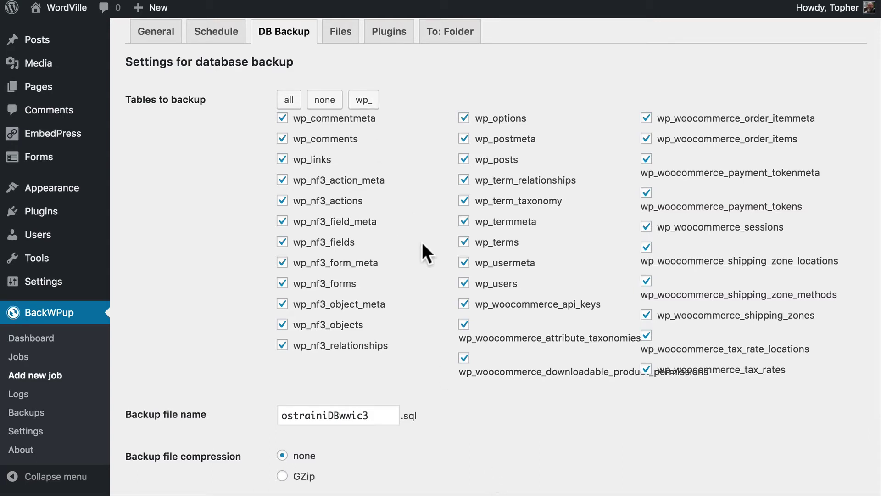
pyautogui.scroll(-3, 422, 242)
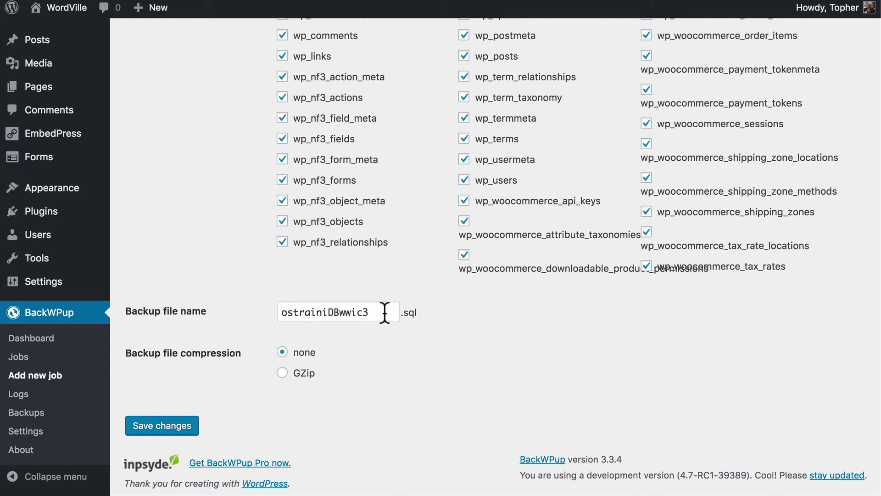
pyautogui.click(283, 372)
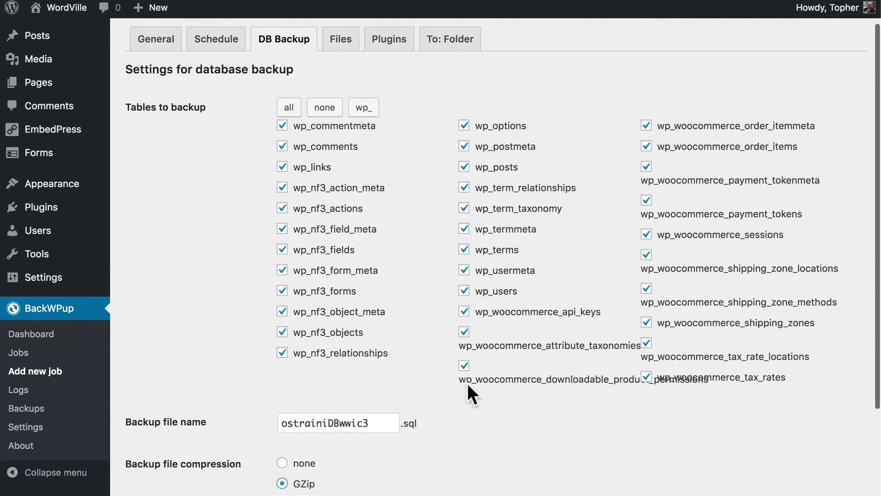
pyautogui.click(158, 425)
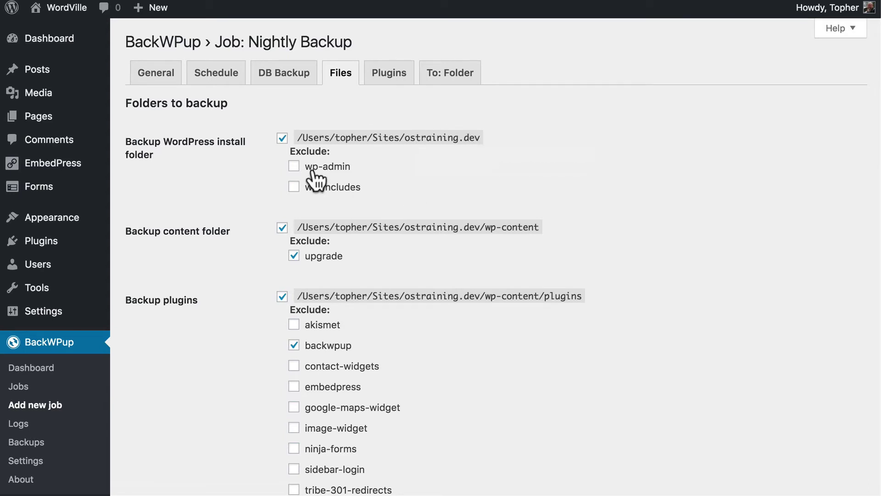
# Exclude the wp-admin and wp-includes folders from the file backup
pyautogui.click(293, 166)
pyautogui.click(293, 187)
pyautogui.scroll(-5, 652, 214)
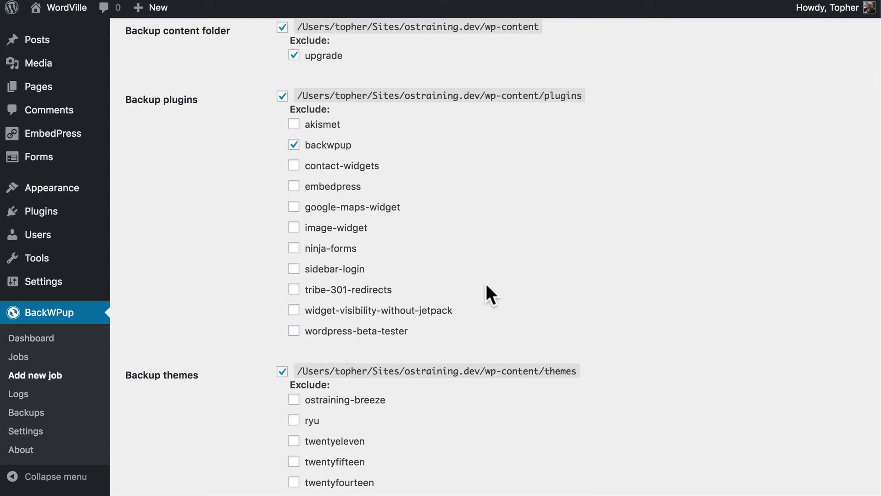
pyautogui.scroll(-7, 486, 284)
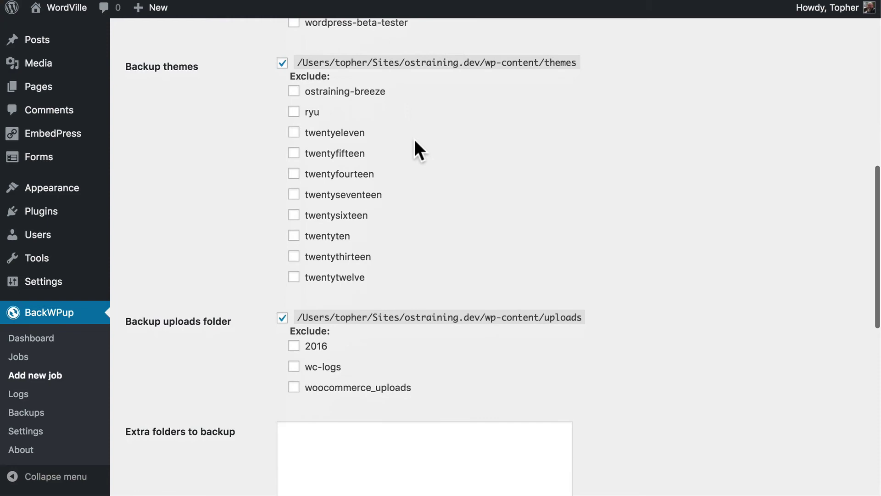
pyautogui.scroll(-9, 452, 104)
pyautogui.scroll(3, 450, 96)
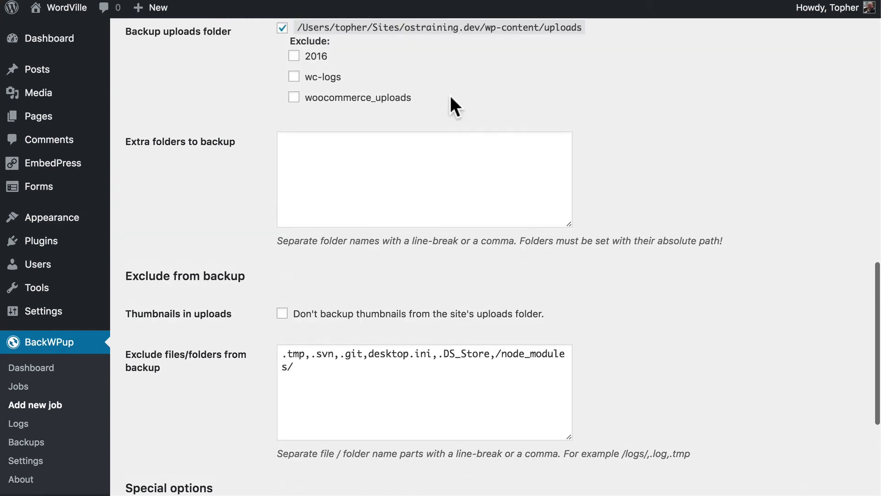
# Save the Files tab settings and continue to the Plugins settings
pyautogui.click(329, 151)
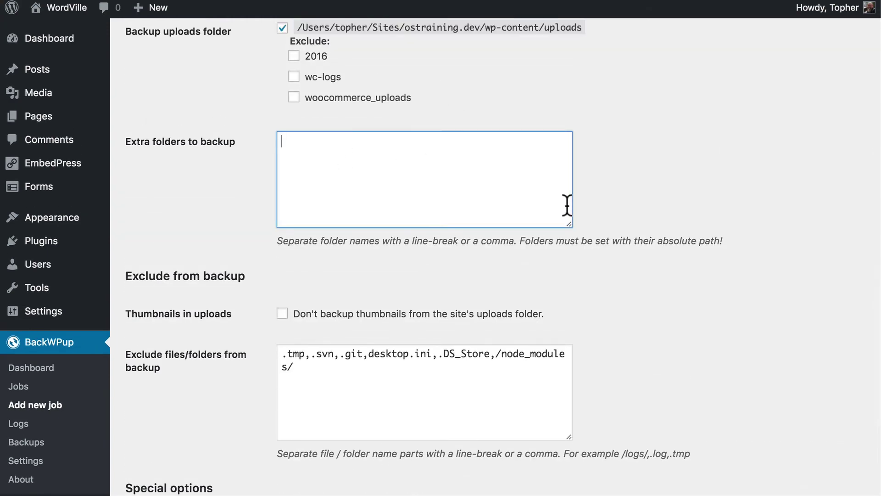
pyautogui.scroll(-4, 583, 229)
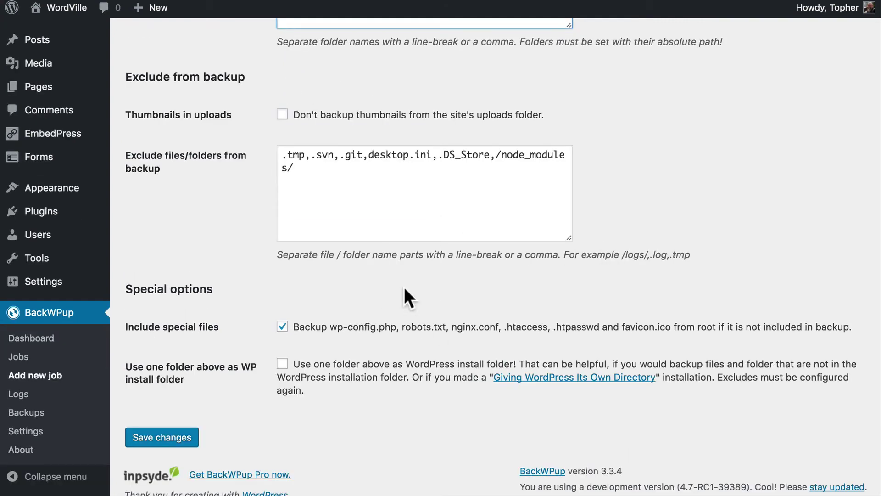
pyautogui.scroll(-1, 405, 288)
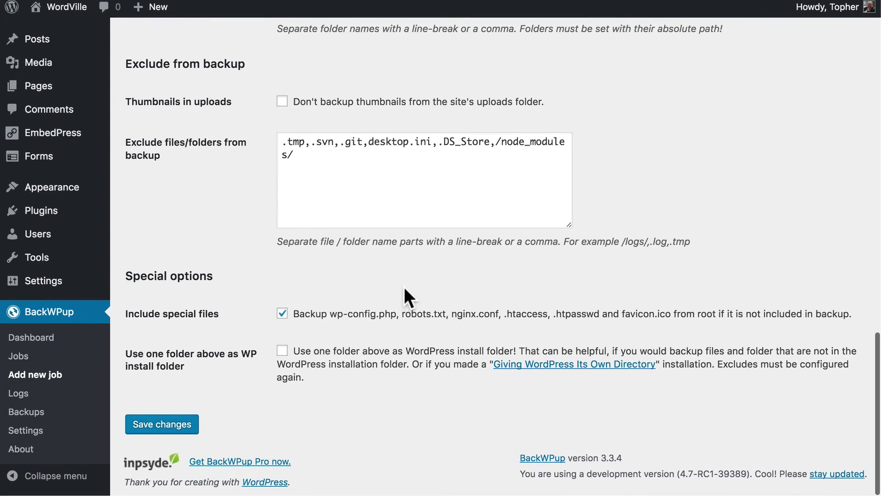
pyautogui.click(162, 425)
pyautogui.click(388, 81)
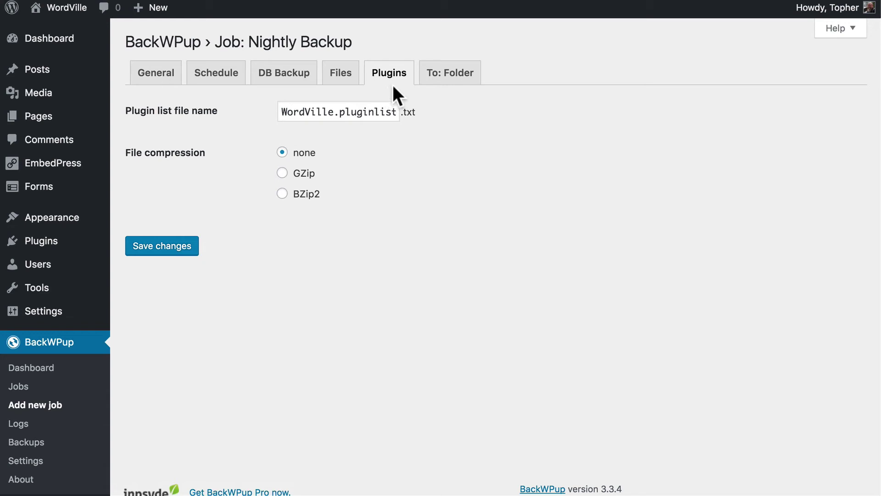
# Store backups in uploads/backwpup-e91063-backups/, keep 15 files, and save the job
pyautogui.click(463, 86)
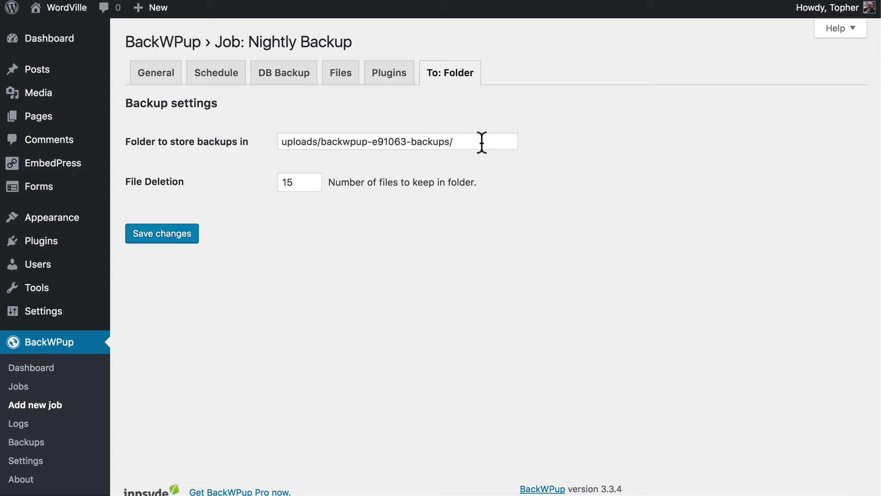
pyautogui.click(313, 184)
pyautogui.click(331, 213)
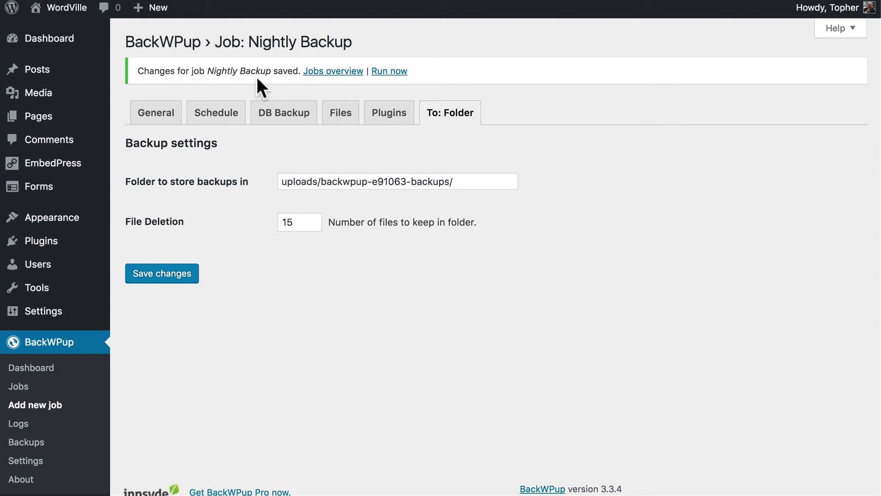
# Run Nightly Backup now, let it finish in 13 seconds, and open BackWPup Backups
pyautogui.click(388, 73)
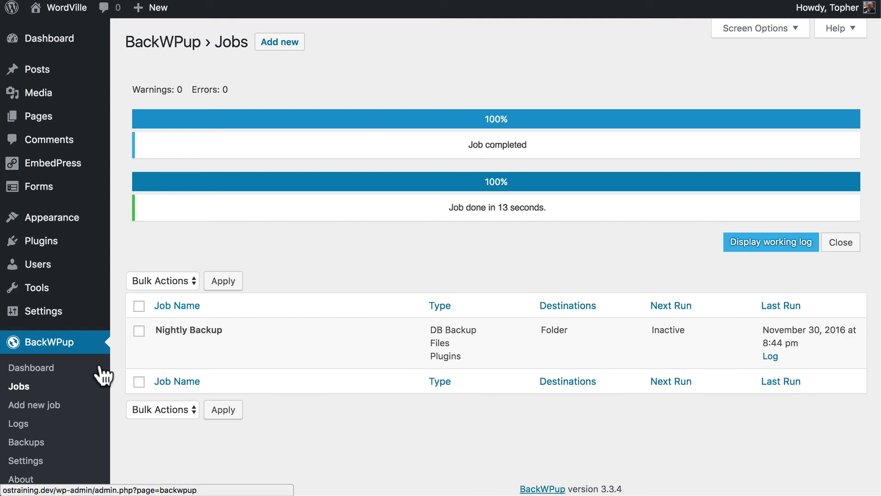
pyautogui.click(27, 442)
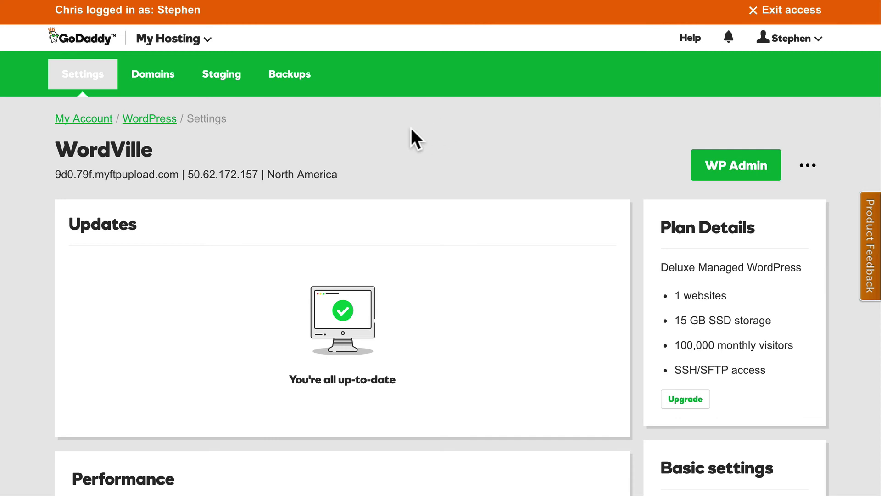
# On GoDaddy's Backups tab, pick Files & Database restore with Nov 30, 2016 for both
pyautogui.click(289, 81)
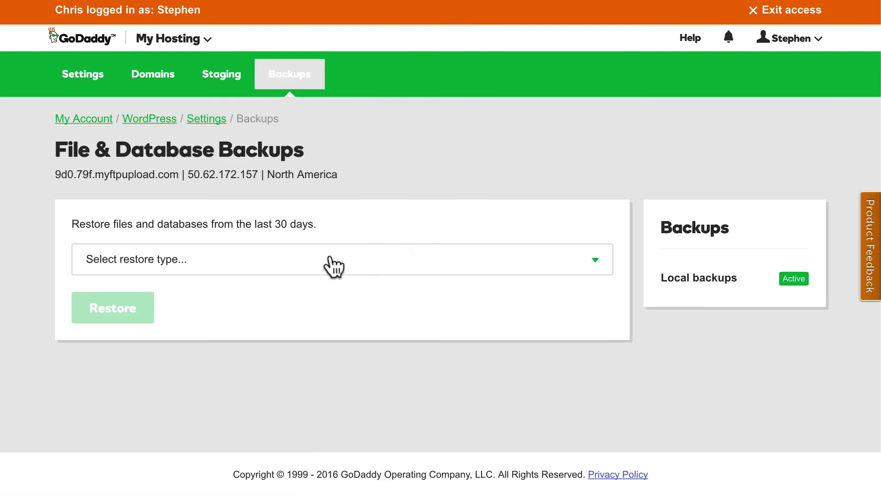
pyautogui.click(288, 259)
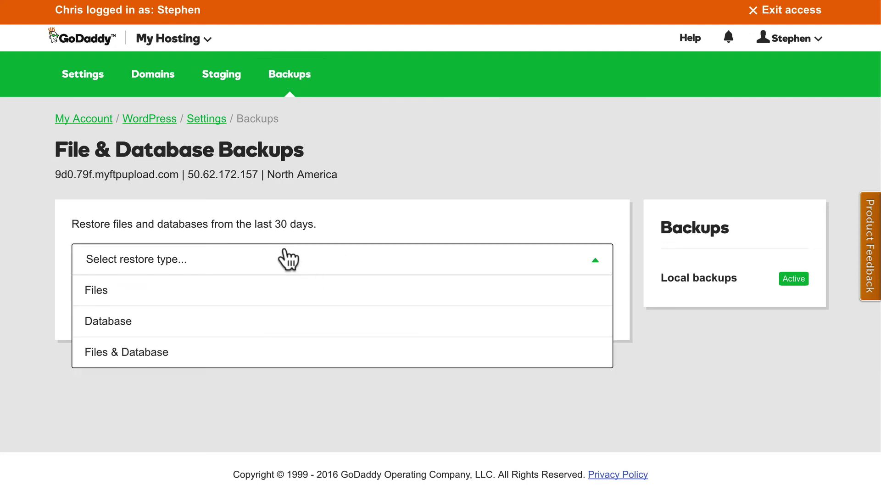
pyautogui.click(207, 352)
pyautogui.click(193, 321)
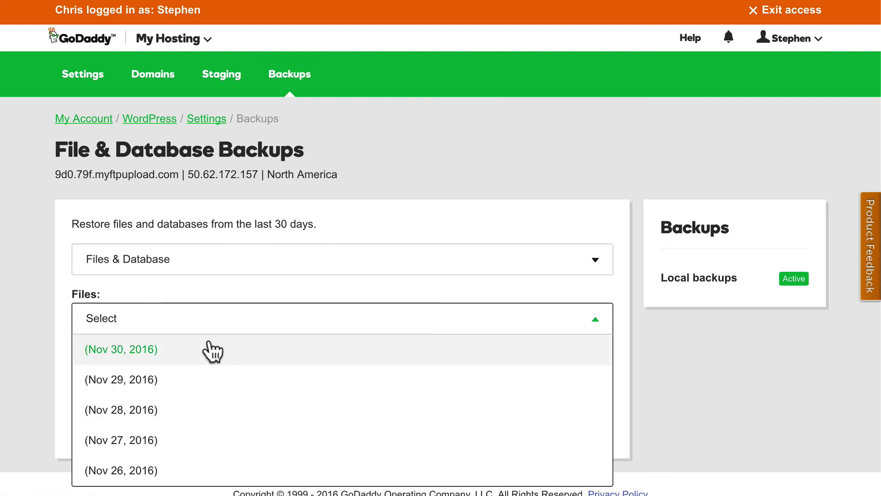
pyautogui.click(186, 354)
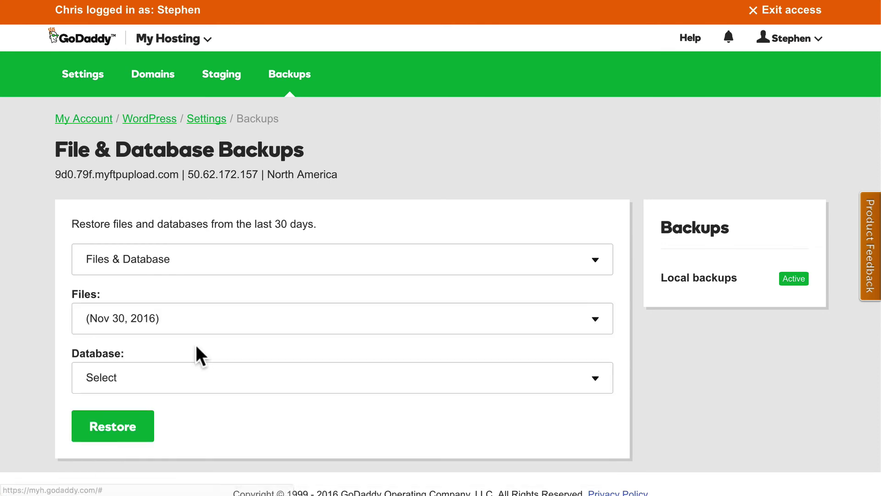
pyautogui.click(197, 387)
pyautogui.click(174, 408)
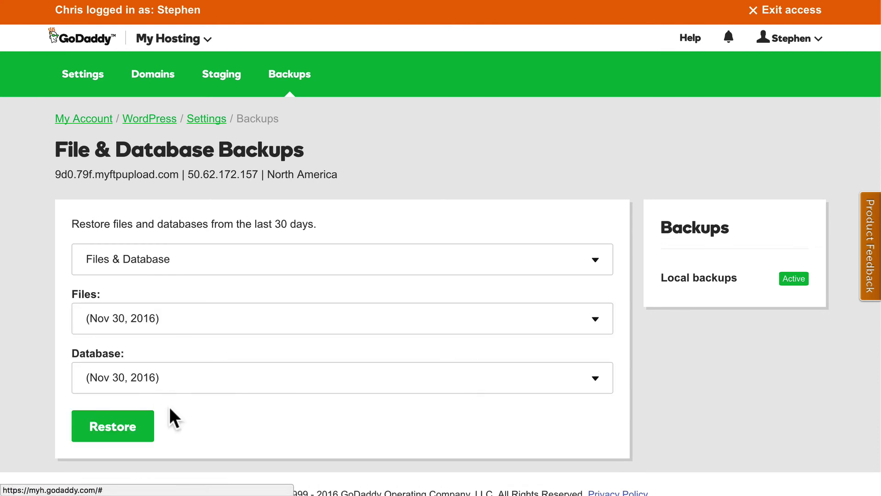